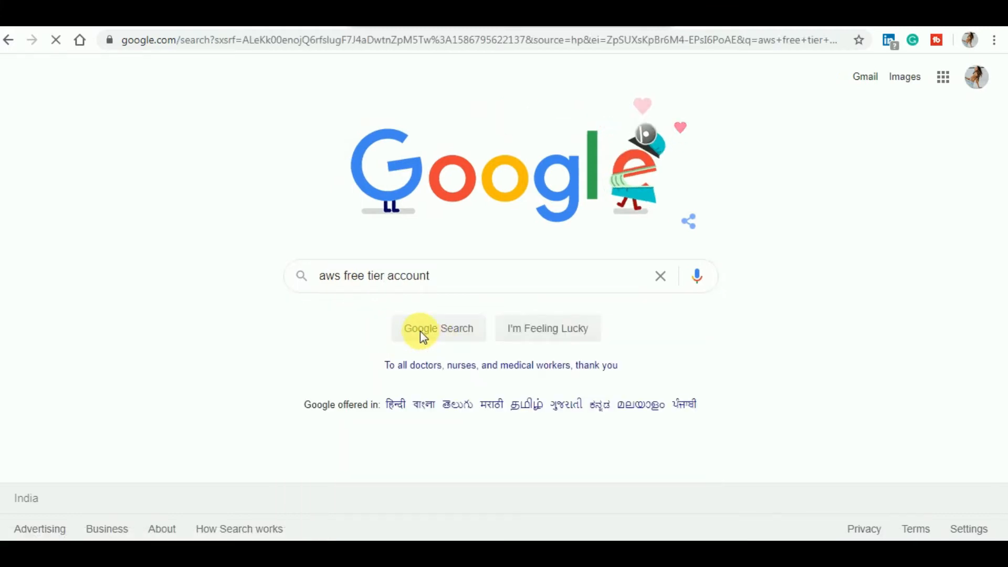
Open the AWS Free Tier page from the search results and proceed to creating a free account.
{"action": "left_click", "coordinate": [169, 216]}
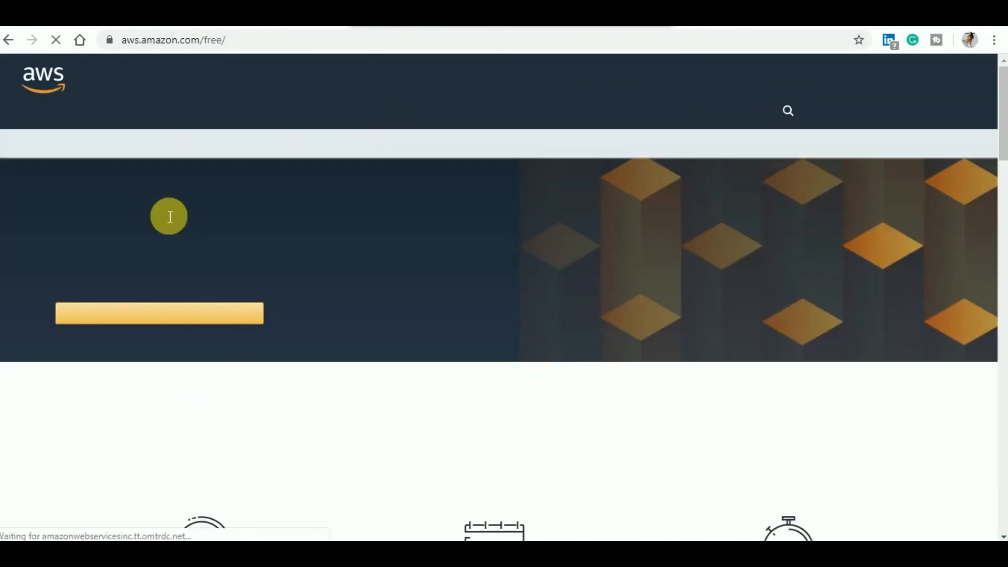
{"action": "left_click", "coordinate": [147, 323]}
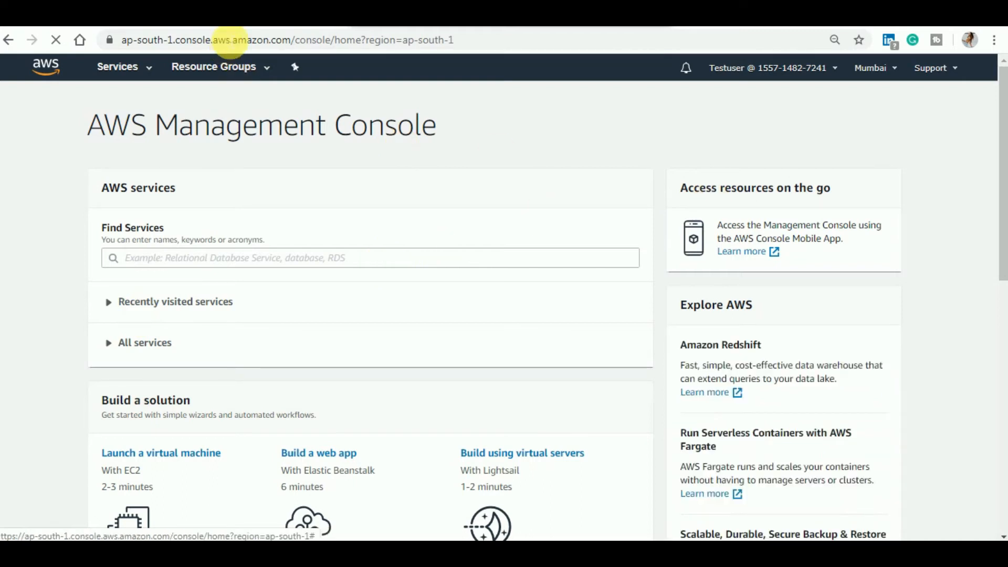
{"action": "left_click", "coordinate": [10, 39]}
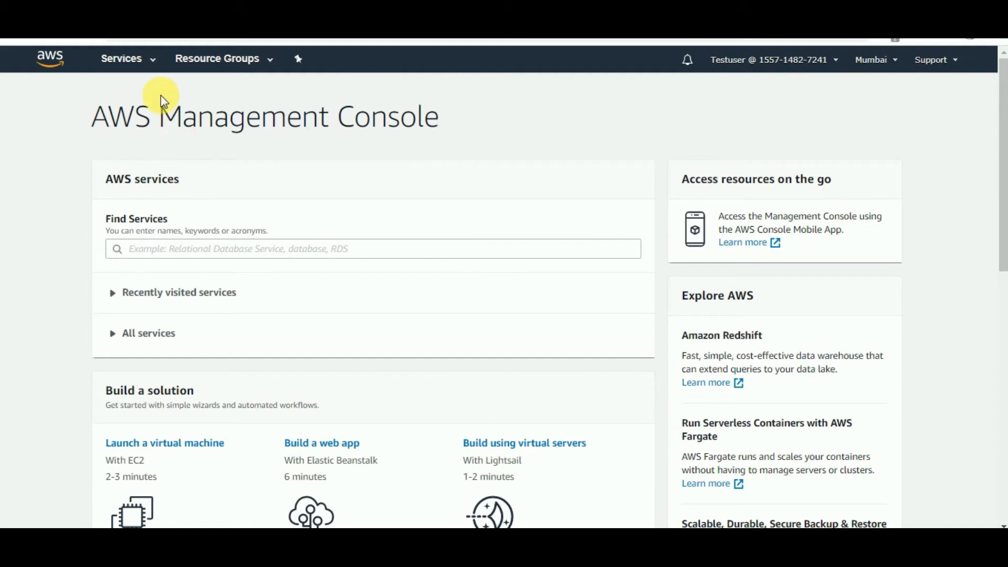
Open the EC2 service from the Compute category and go to its Instances page.
{"action": "left_click", "coordinate": [152, 60]}
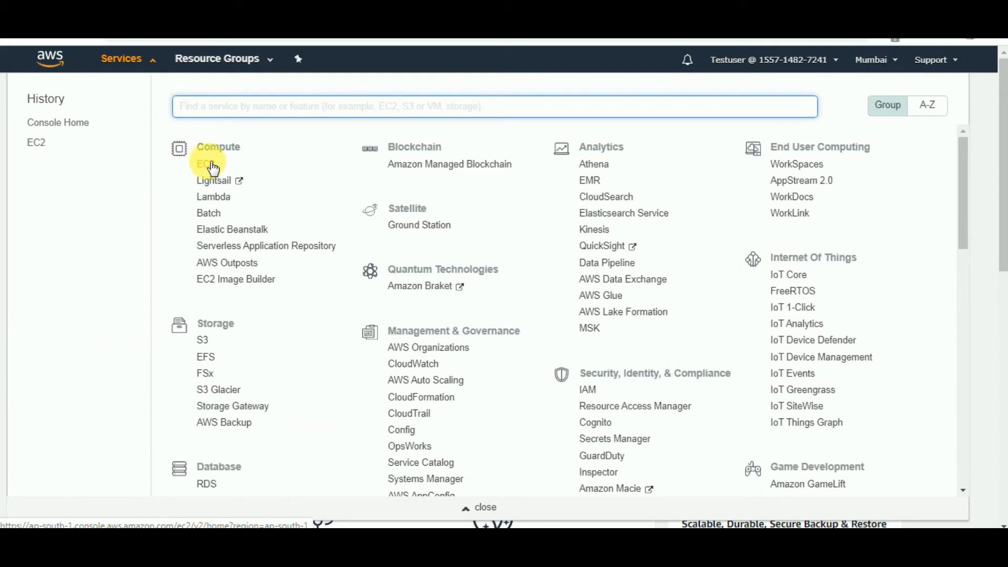
{"action": "left_click", "coordinate": [148, 64]}
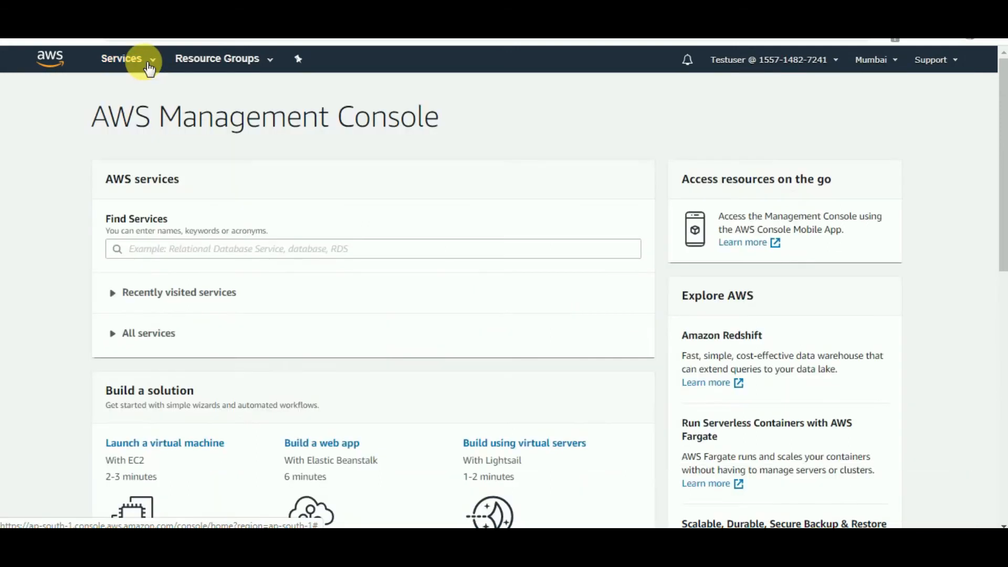
{"action": "left_click", "coordinate": [149, 63]}
{"action": "left_click", "coordinate": [210, 167]}
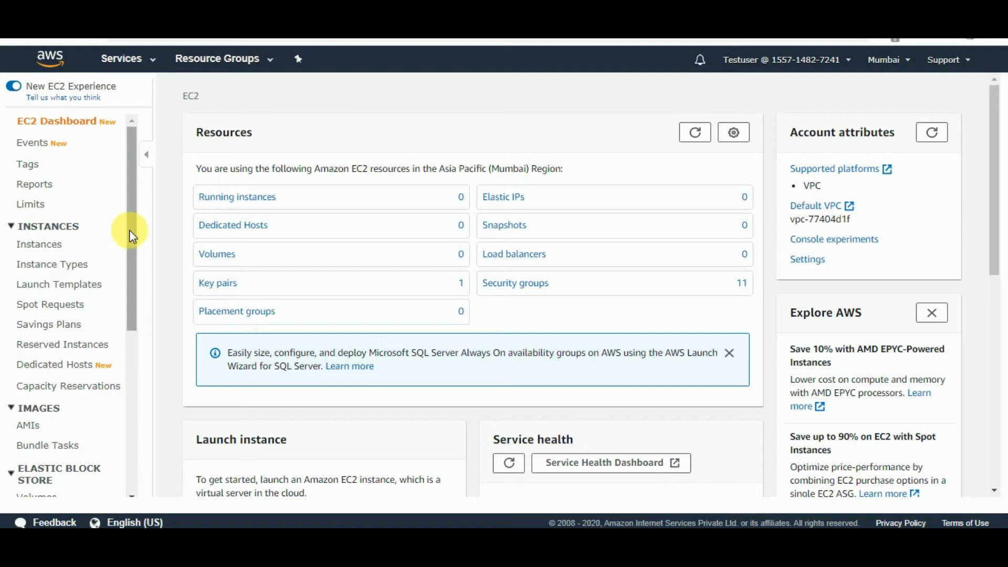
{"action": "left_click_drag", "start_coordinate": [129, 231], "coordinate": [130, 288]}
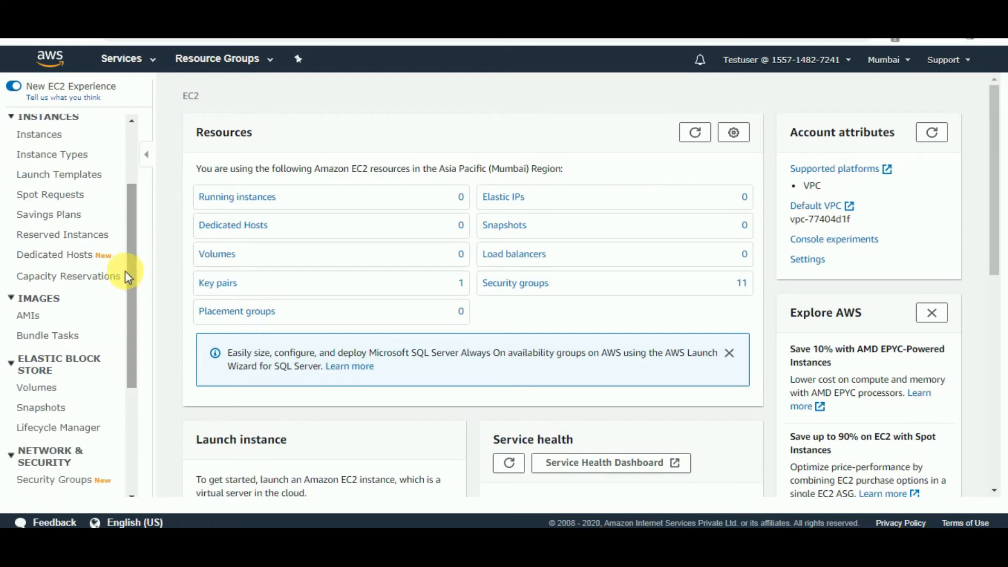
{"action": "left_click", "coordinate": [61, 136]}
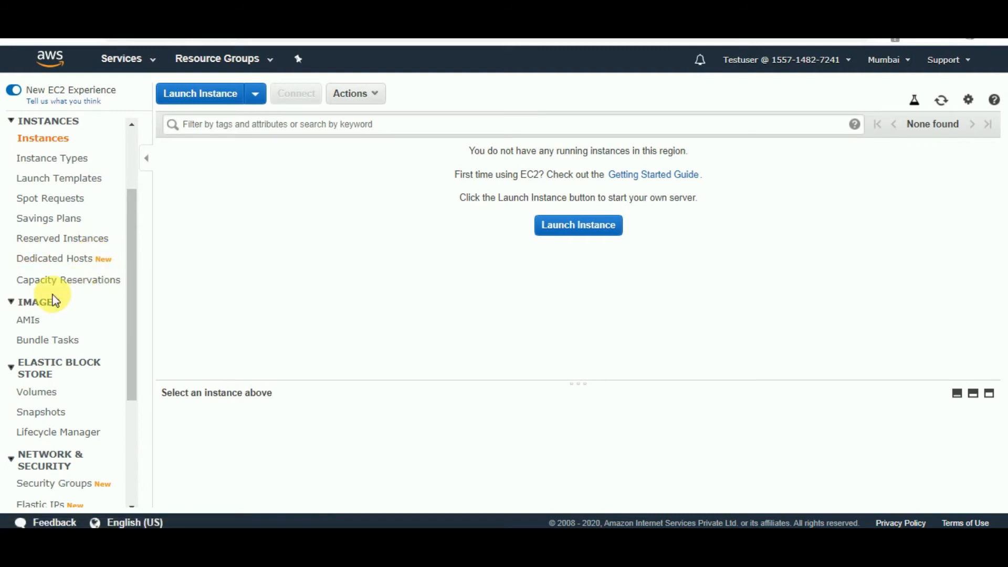
{"action": "left_click", "coordinate": [81, 303]}
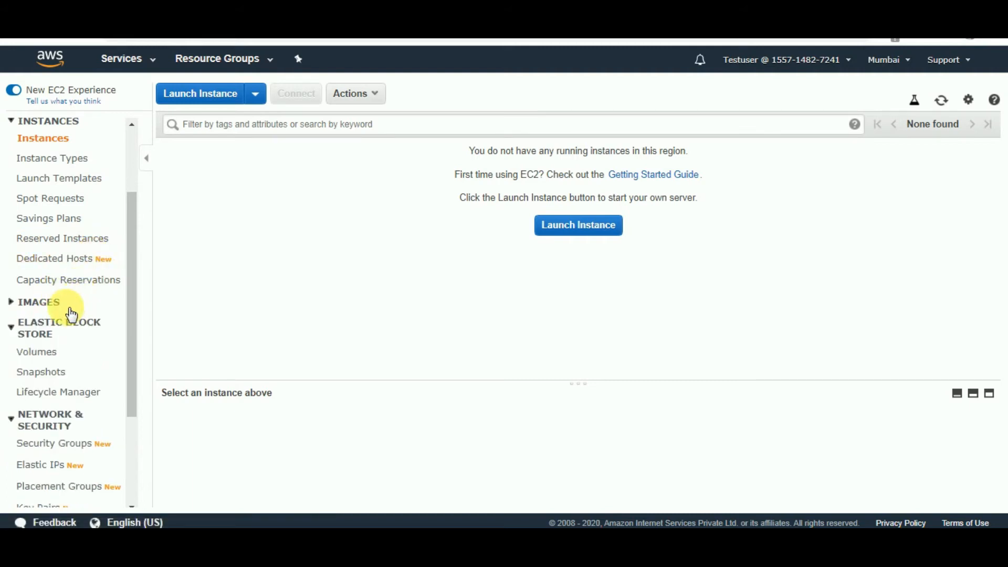
{"action": "left_click", "coordinate": [14, 303]}
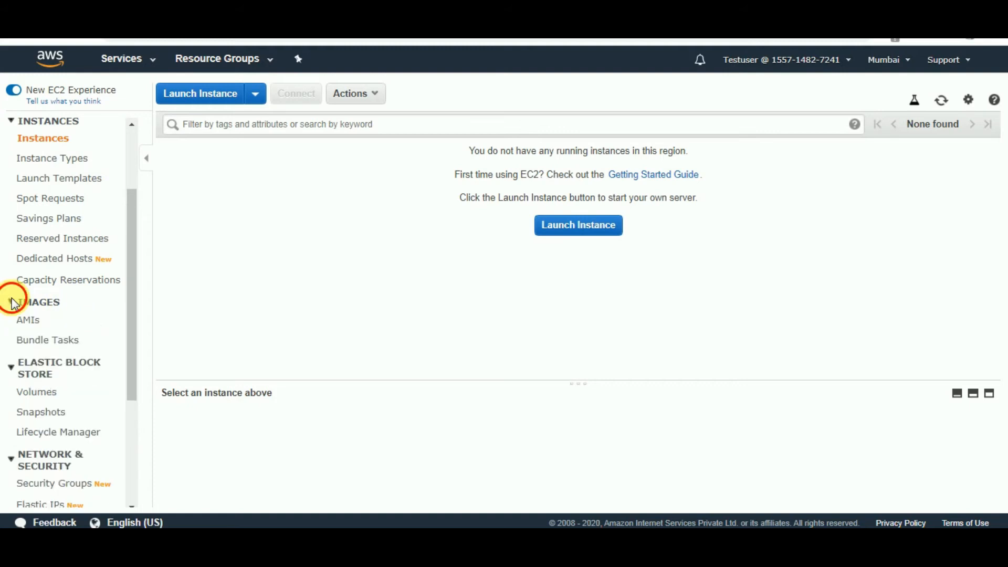
{"action": "left_click_drag", "start_coordinate": [11, 302], "coordinate": [54, 314]}
{"action": "left_click", "coordinate": [95, 305]}
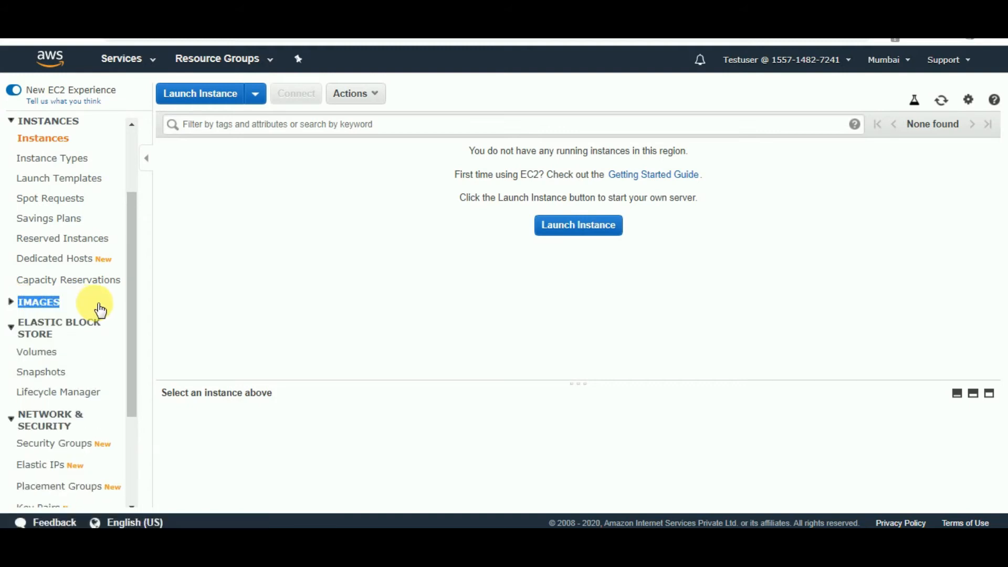
{"action": "left_click", "coordinate": [12, 303]}
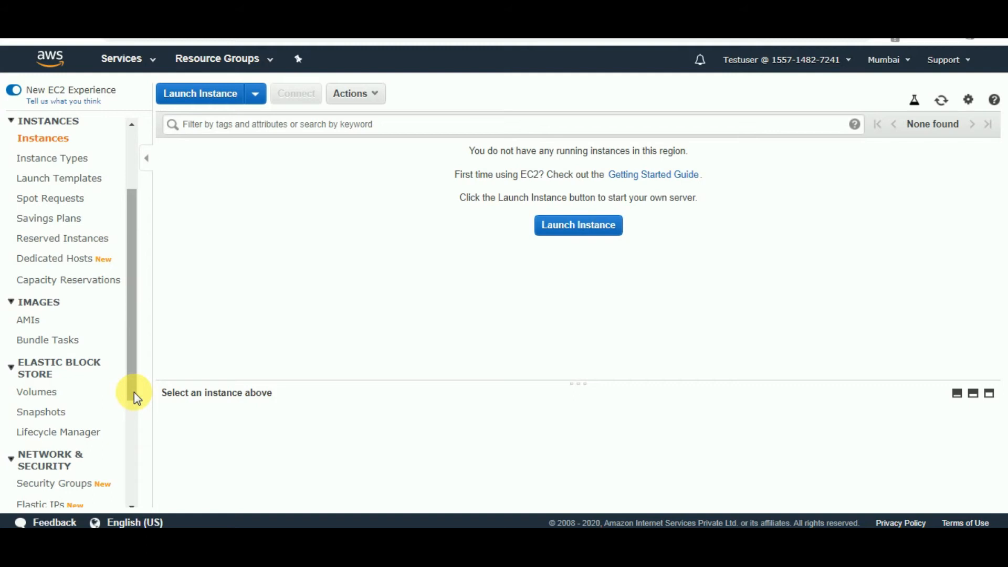
{"action": "left_click_drag", "start_coordinate": [134, 392], "coordinate": [133, 491]}
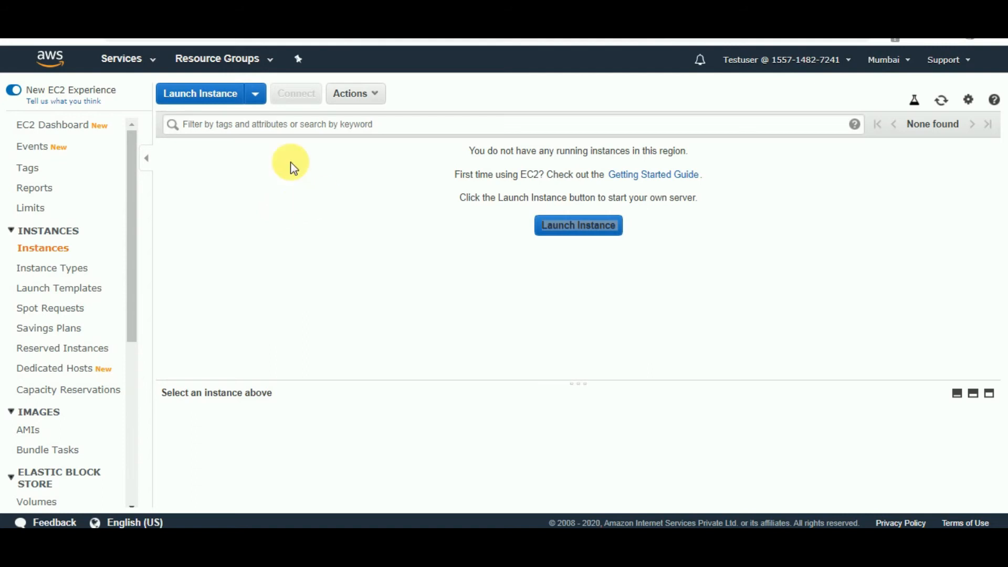
Start launching an instance with the 64-bit (x86) Amazon Linux 2 AMI and accept the t2.micro instance type.
{"action": "left_click", "coordinate": [213, 102]}
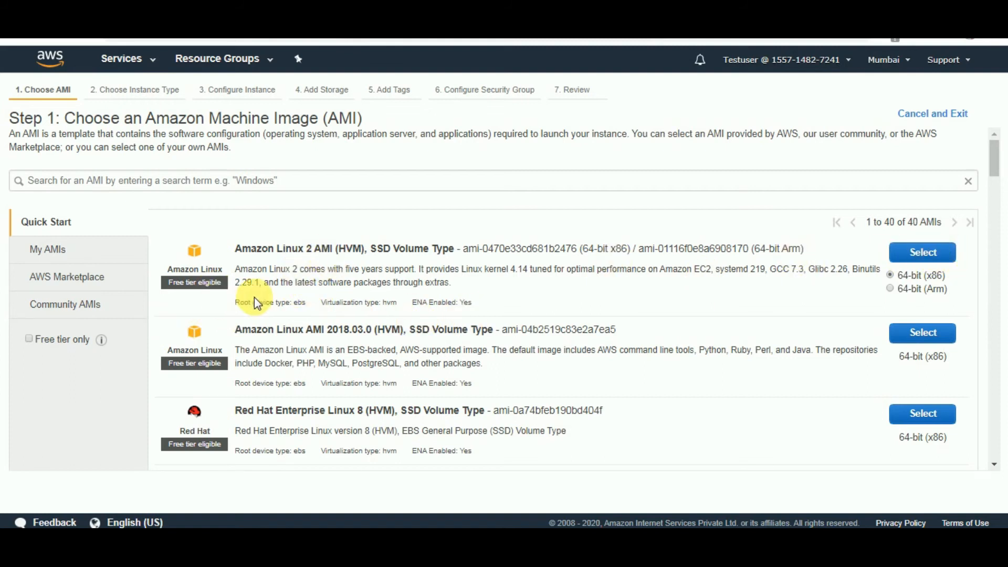
{"action": "left_click", "coordinate": [922, 252]}
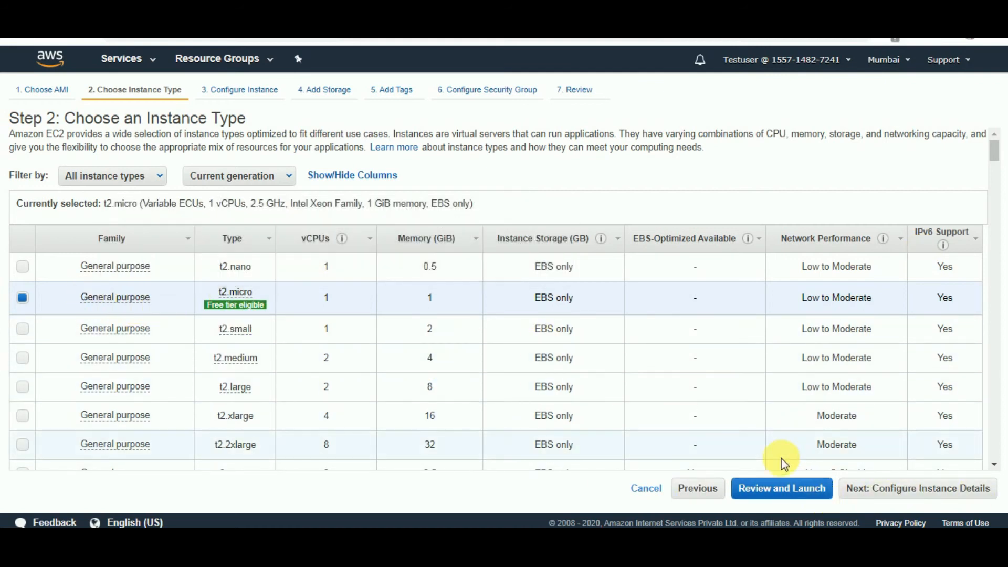
{"action": "left_click", "coordinate": [883, 496]}
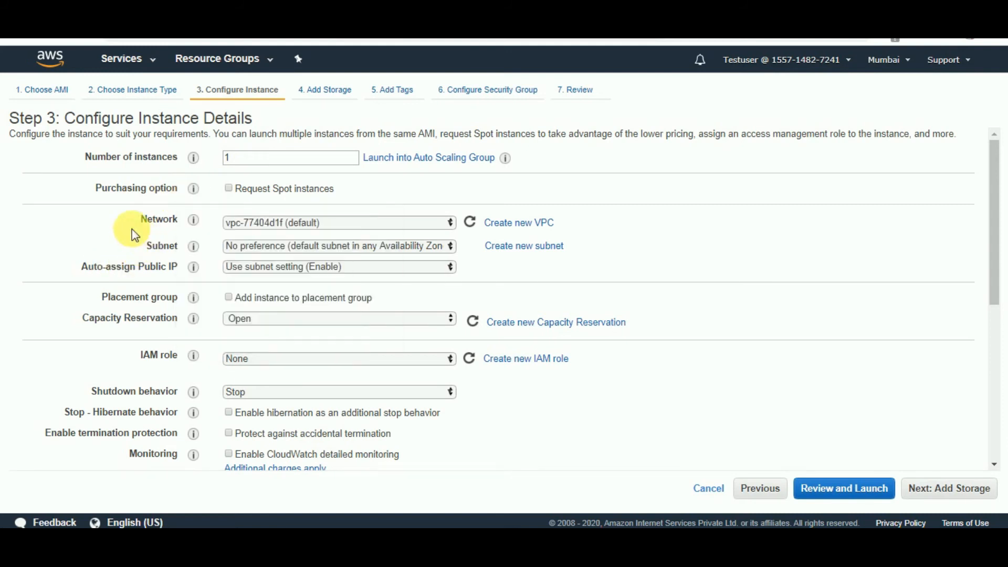
Set the instance's network to the default VPC and its subnet to the default in ap-south-1a, and continue to storage.
{"action": "left_click", "coordinate": [269, 222]}
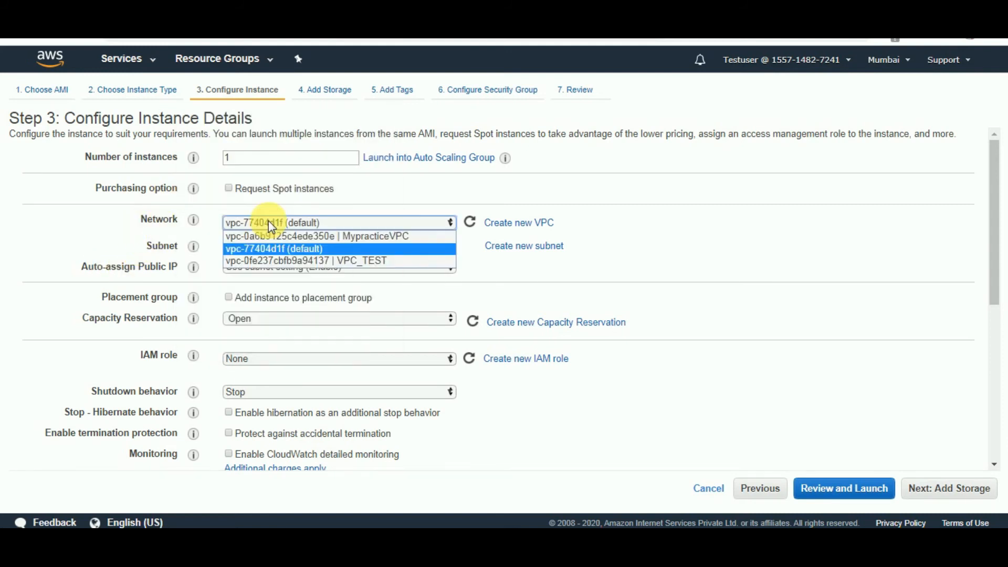
{"action": "left_click", "coordinate": [289, 249]}
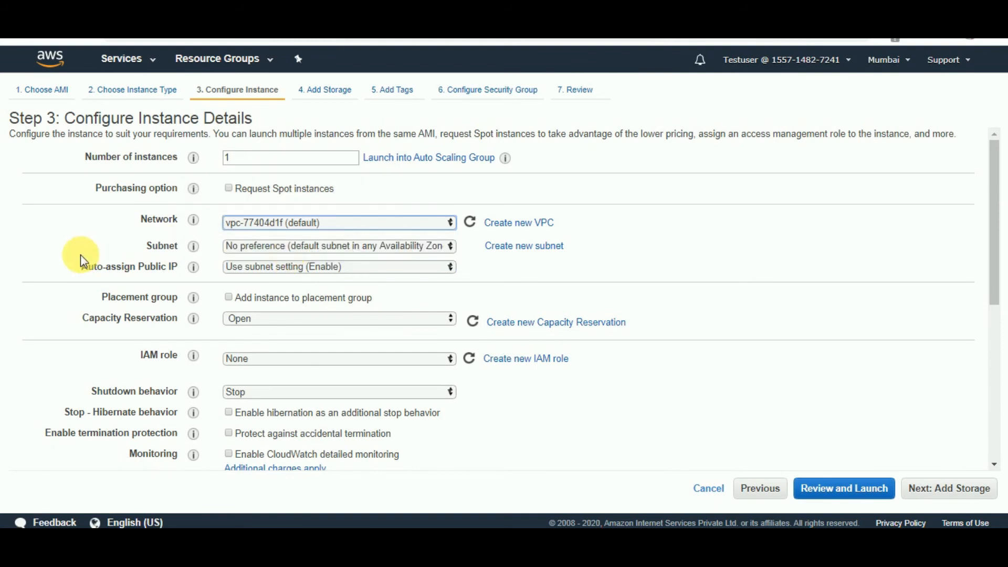
{"action": "left_click", "coordinate": [257, 247]}
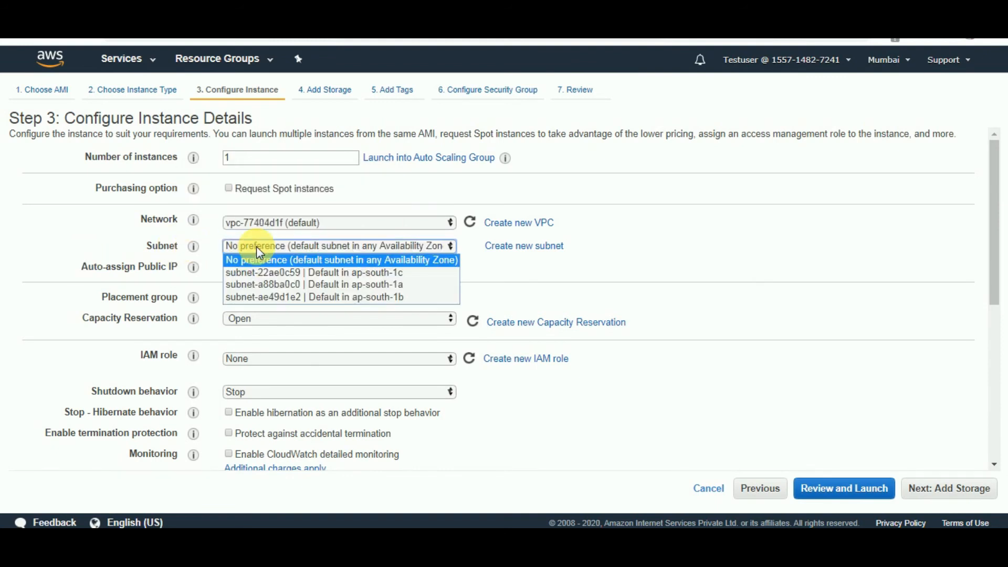
{"action": "left_click", "coordinate": [298, 287]}
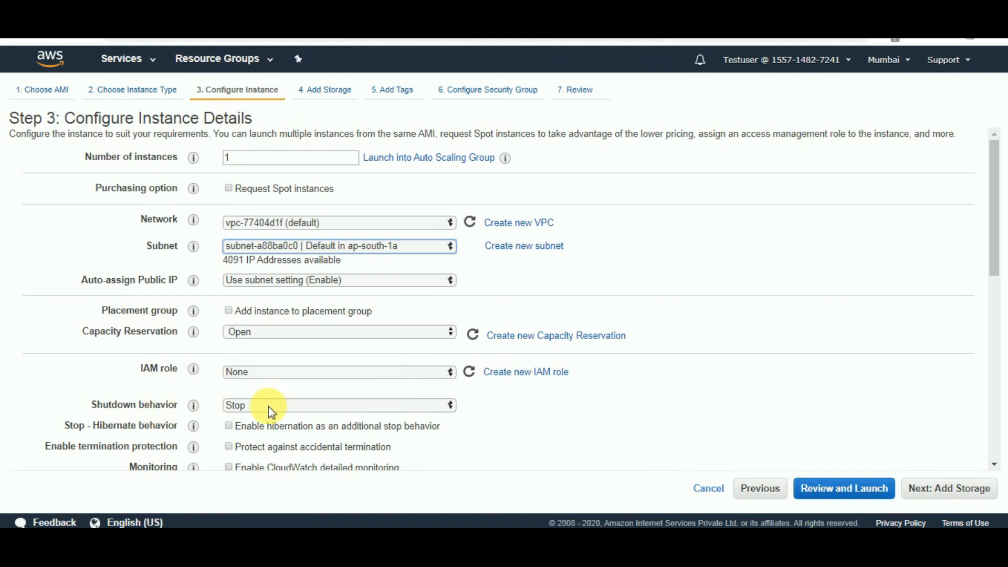
{"action": "left_click_drag", "start_coordinate": [992, 221], "coordinate": [1003, 436]}
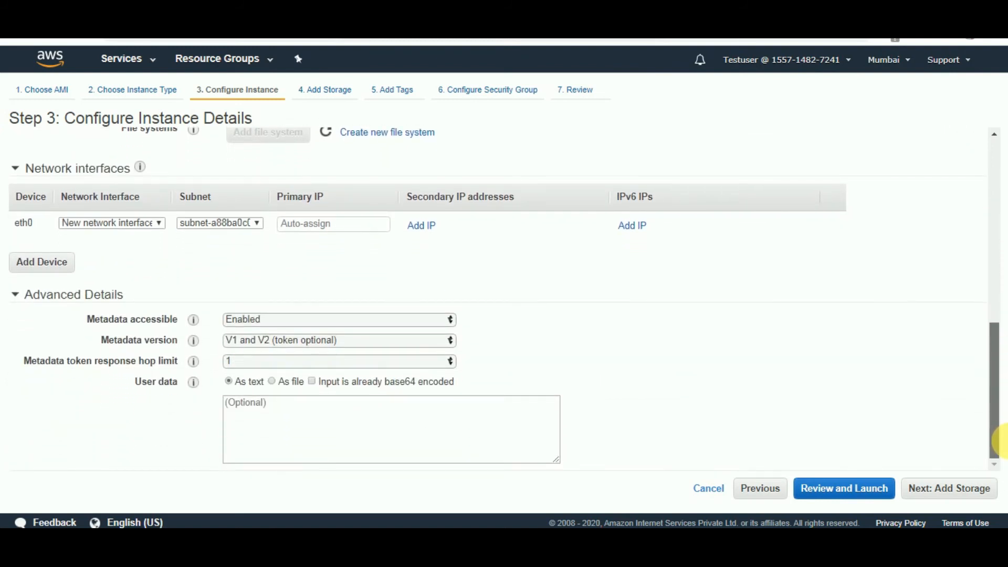
{"action": "left_click", "coordinate": [962, 490]}
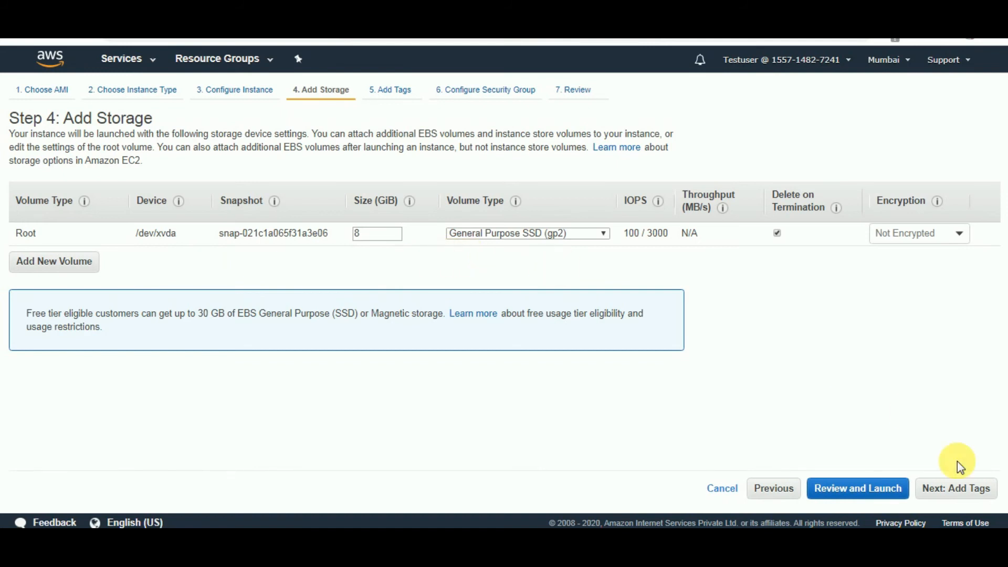
Accept the default storage and add a tag with the key Name and the value EC2.
{"action": "left_click", "coordinate": [946, 491]}
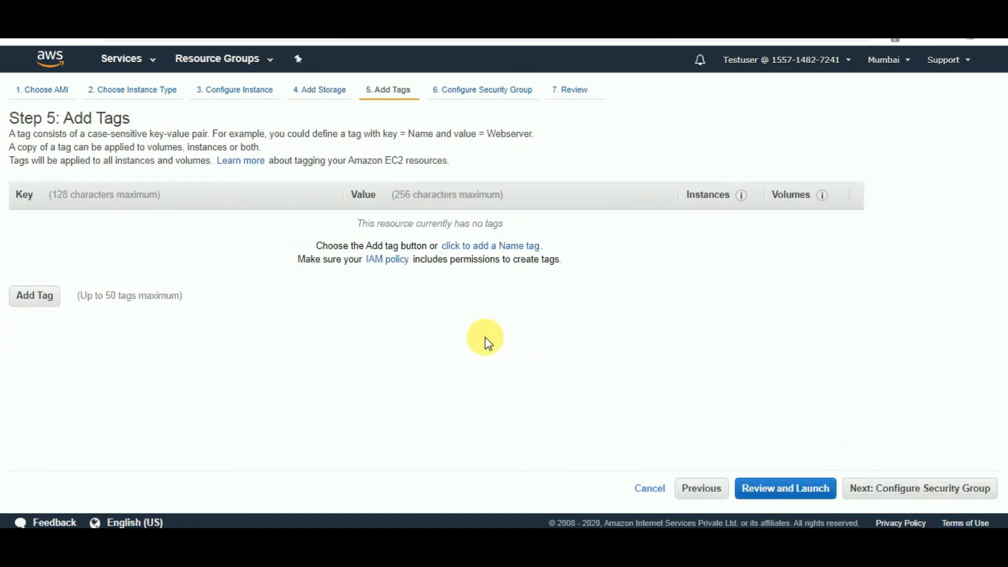
{"action": "left_click", "coordinate": [37, 305]}
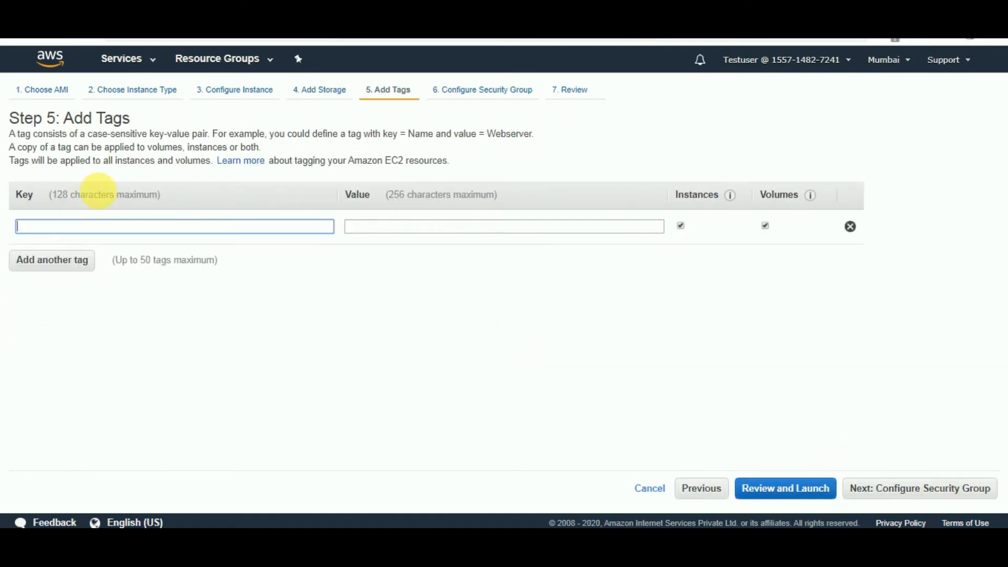
{"action": "left_click", "coordinate": [69, 230]}
{"action": "left_click", "coordinate": [40, 254]}
{"action": "left_click", "coordinate": [360, 229]}
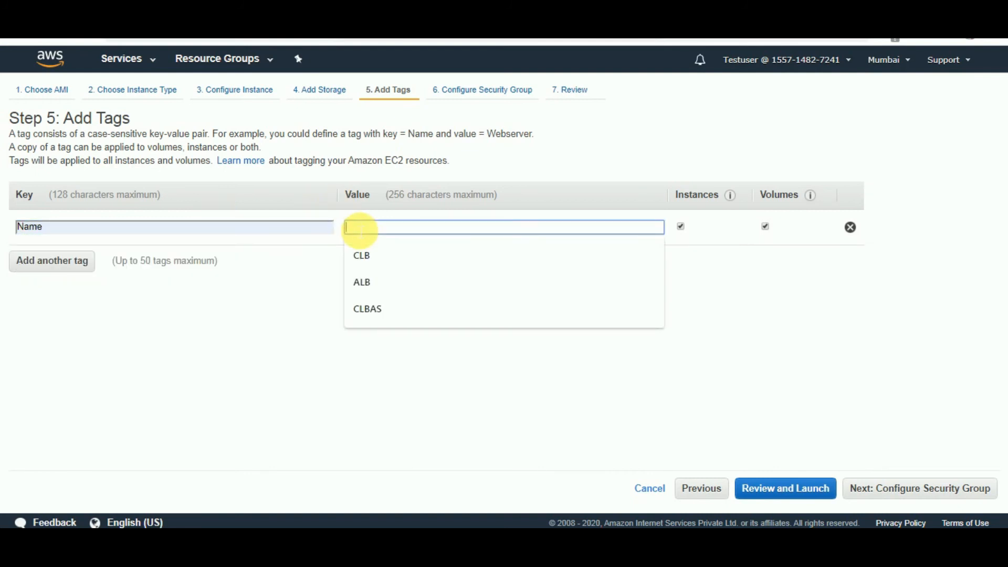
{"action": "type", "text": "CE2"}
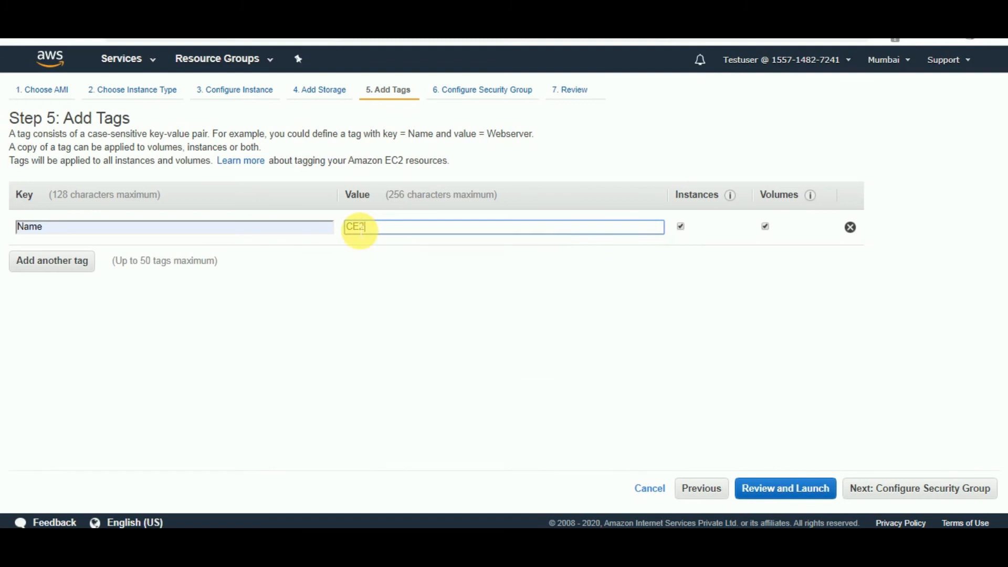
{"action": "key", "text": "BackSpace"}
{"action": "key", "text": "BackSpace"}
{"action": "type", "text": "EC2"}
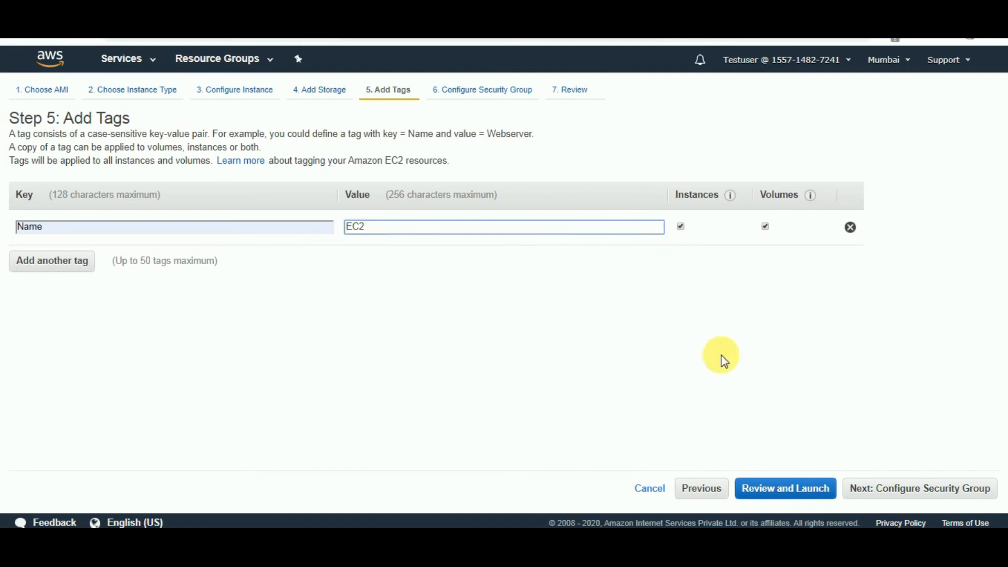
Assign the existing default VPC security group to the instance and proceed to the launch review.
{"action": "left_click", "coordinate": [928, 494]}
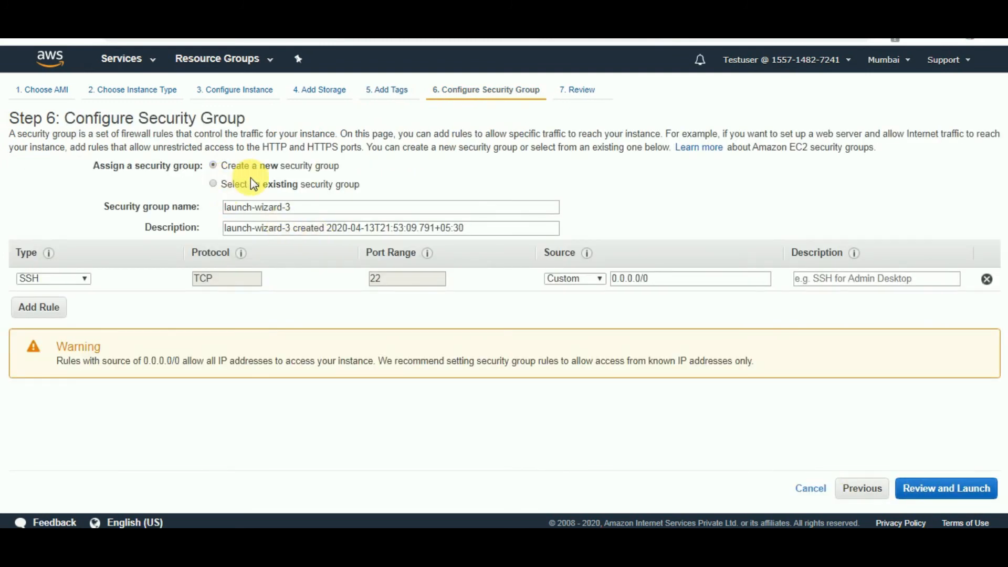
{"action": "left_click", "coordinate": [215, 184]}
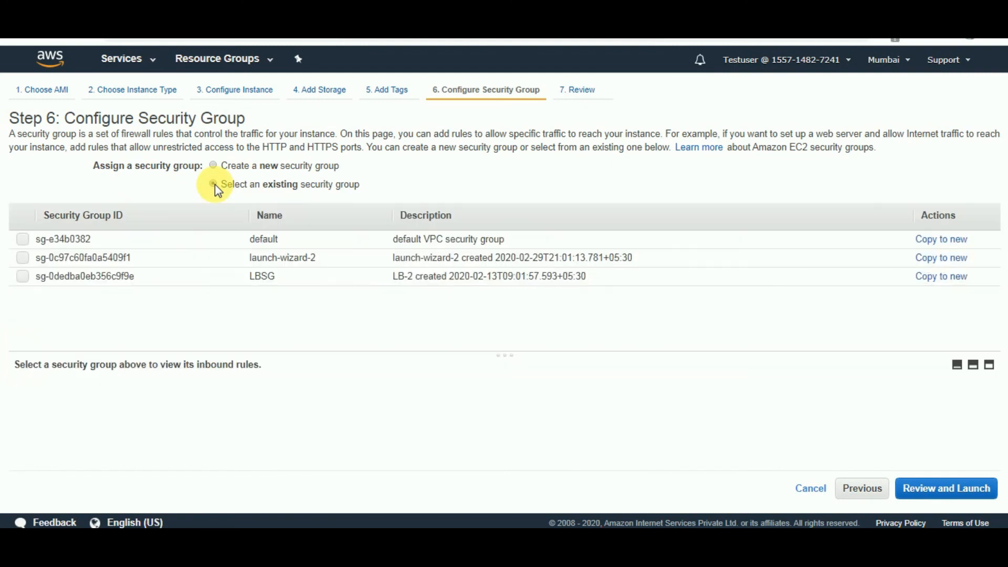
{"action": "left_click", "coordinate": [23, 239]}
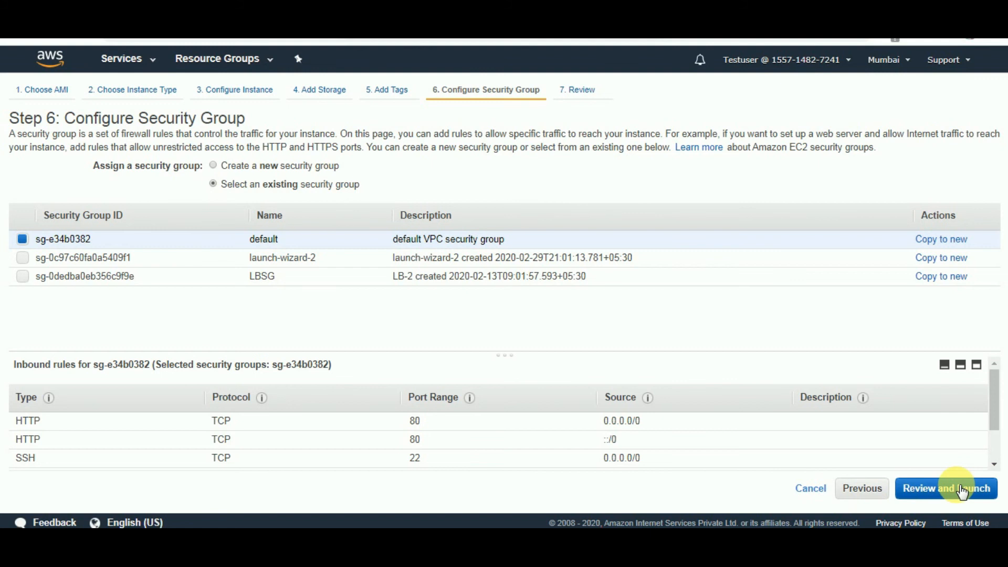
{"action": "left_click_drag", "start_coordinate": [994, 401], "coordinate": [998, 430]}
{"action": "scroll", "coordinate": [998, 430], "scroll_direction": "up", "scroll_amount": 2}
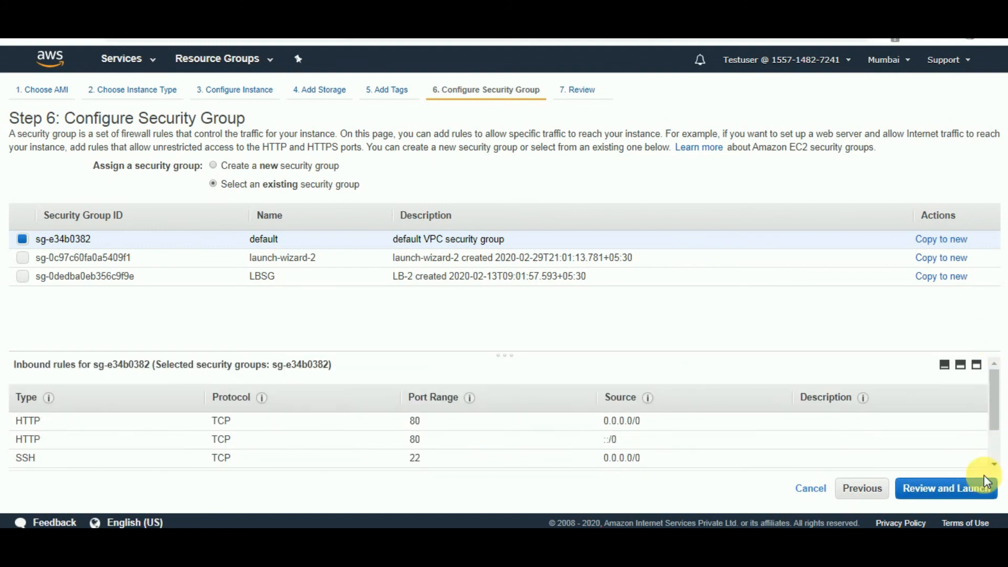
{"action": "left_click", "coordinate": [972, 494]}
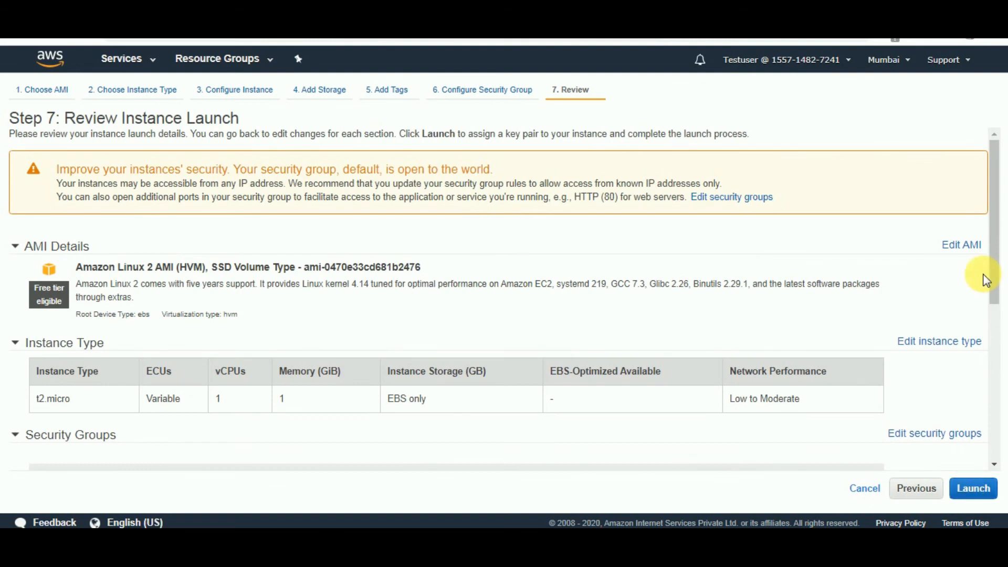
Review the instance launch details and proceed with the launch to the key pair selection.
{"action": "left_click_drag", "start_coordinate": [984, 270], "coordinate": [991, 233]}
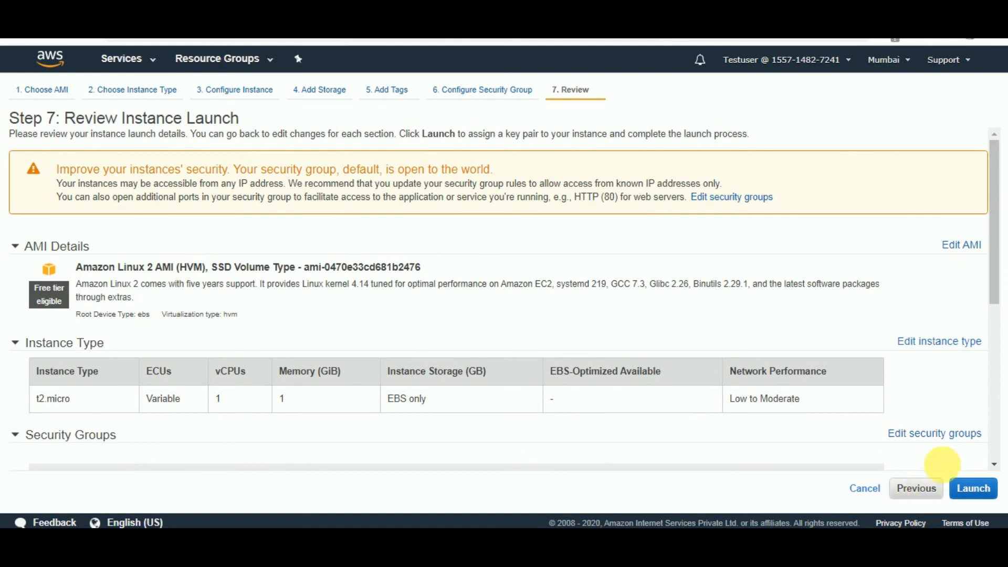
{"action": "left_click", "coordinate": [994, 426]}
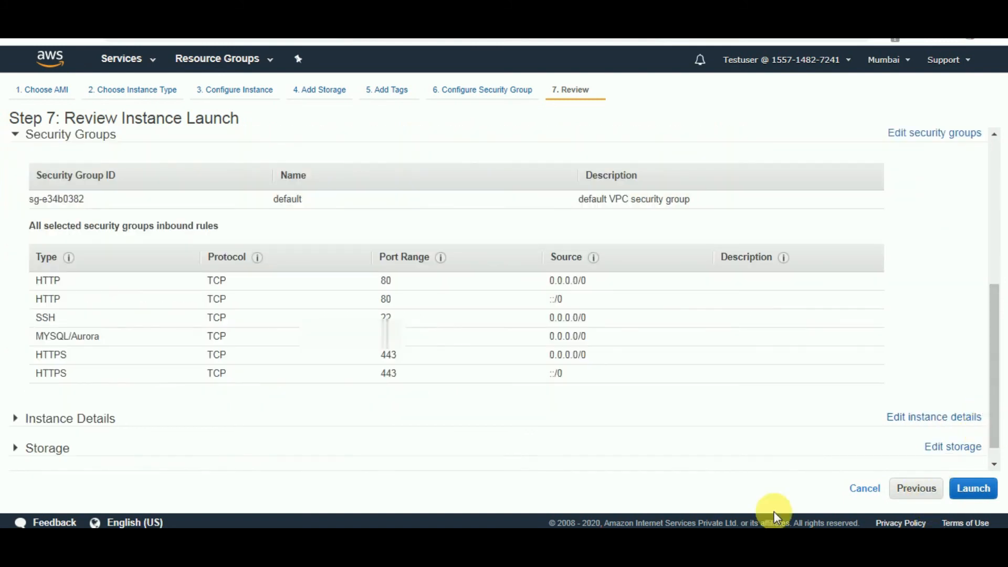
{"action": "left_click", "coordinate": [982, 494]}
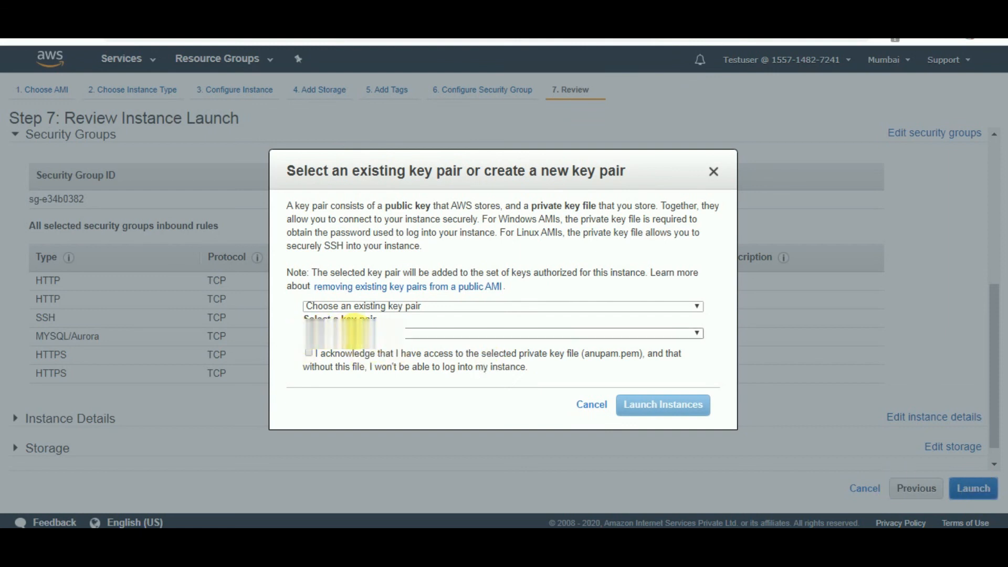
Acknowledge access to the selected existing key pair, launch the instance and open the instances list.
{"action": "left_click", "coordinate": [309, 354]}
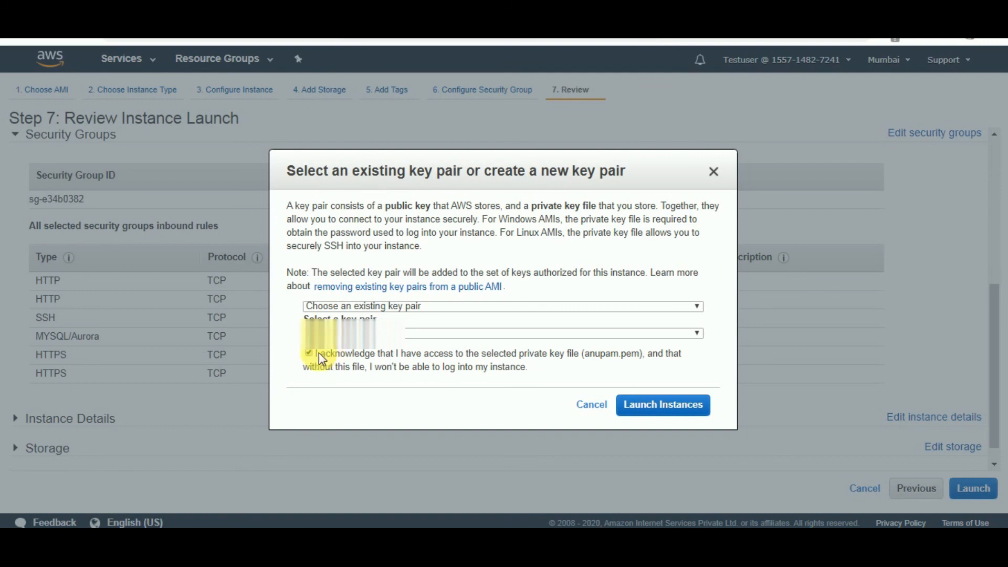
{"action": "left_click", "coordinate": [630, 404]}
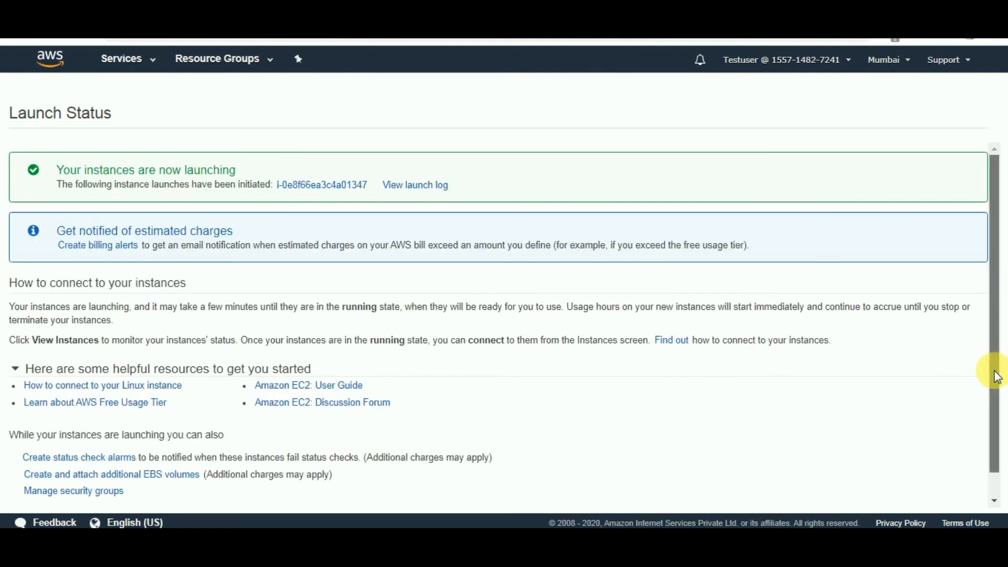
{"action": "left_click_drag", "start_coordinate": [996, 371], "coordinate": [992, 462]}
{"action": "left_click", "coordinate": [921, 496]}
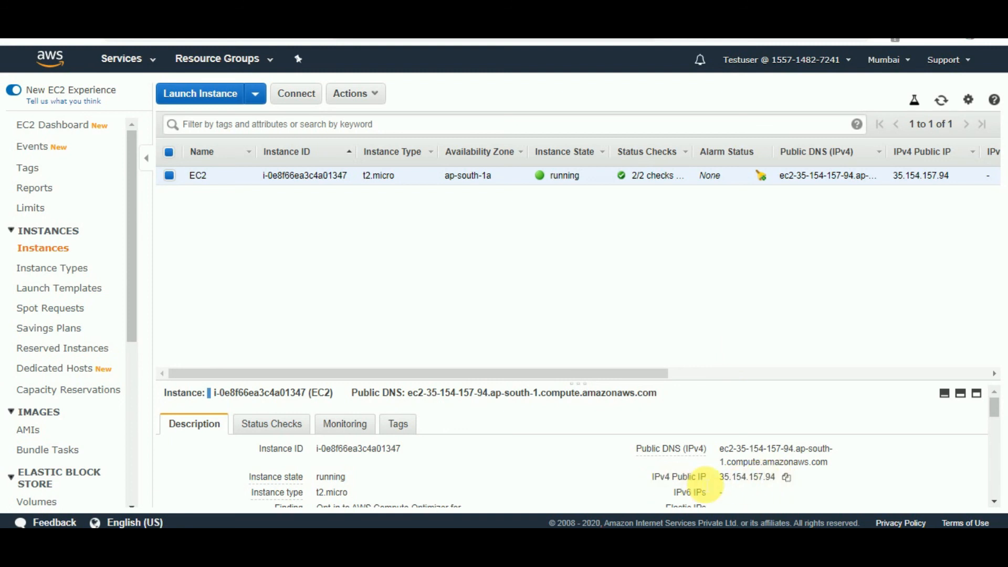
Copy the EC2 instance's IPv4 public IP and enter it as the host name in a new PuTTY session.
{"action": "left_click", "coordinate": [787, 479]}
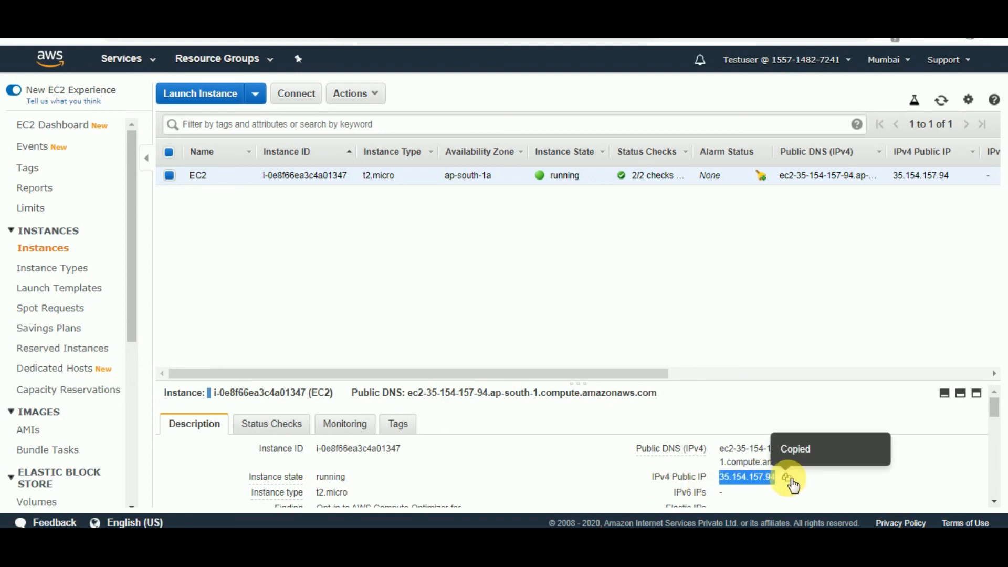
{"action": "left_click", "coordinate": [305, 546]}
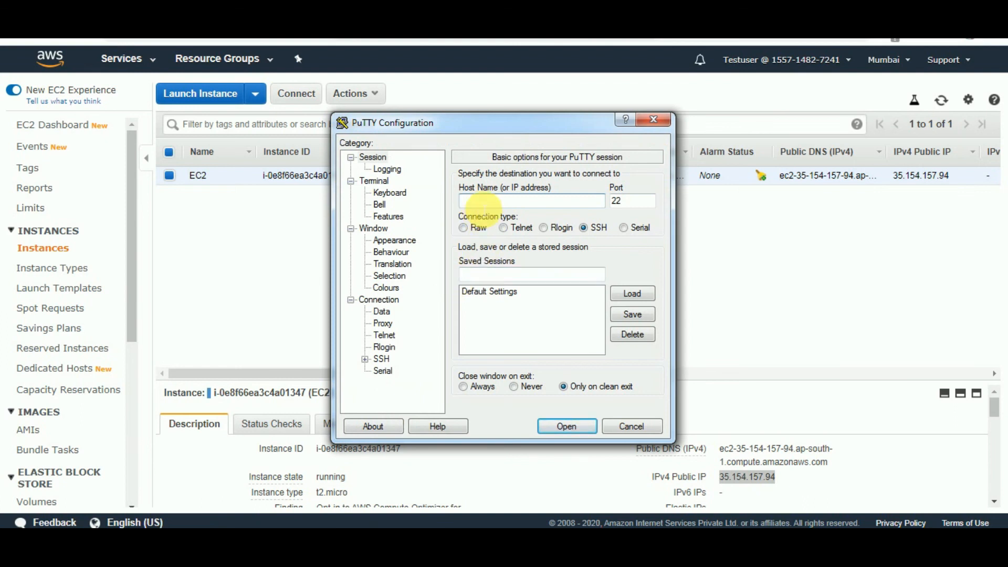
{"action": "key", "text": "ctrl+v"}
Set Mumbai.ppk from the Music library as the private key file for SSH authentication.
{"action": "left_click", "coordinate": [365, 359]}
{"action": "left_click", "coordinate": [411, 344]}
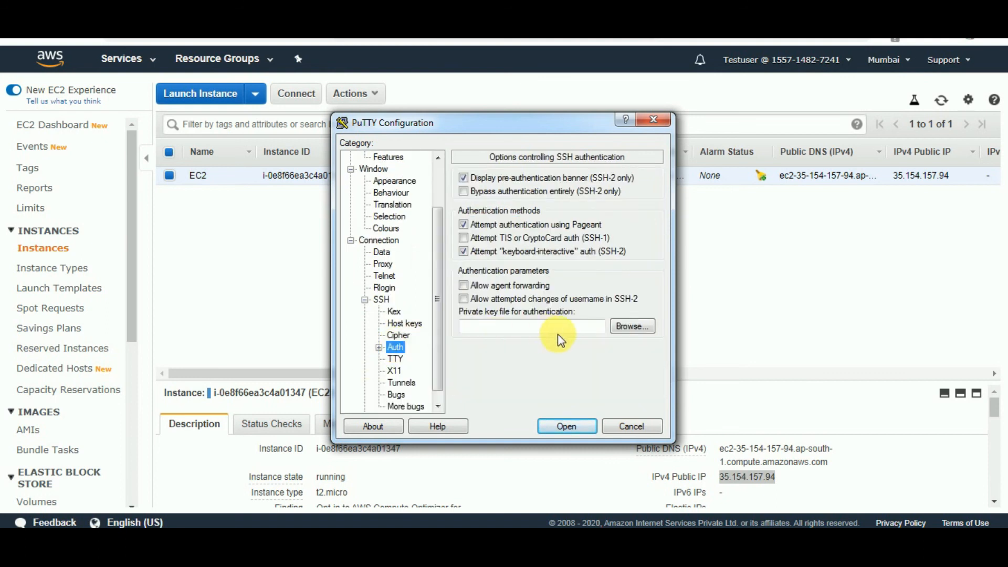
{"action": "left_click", "coordinate": [624, 326]}
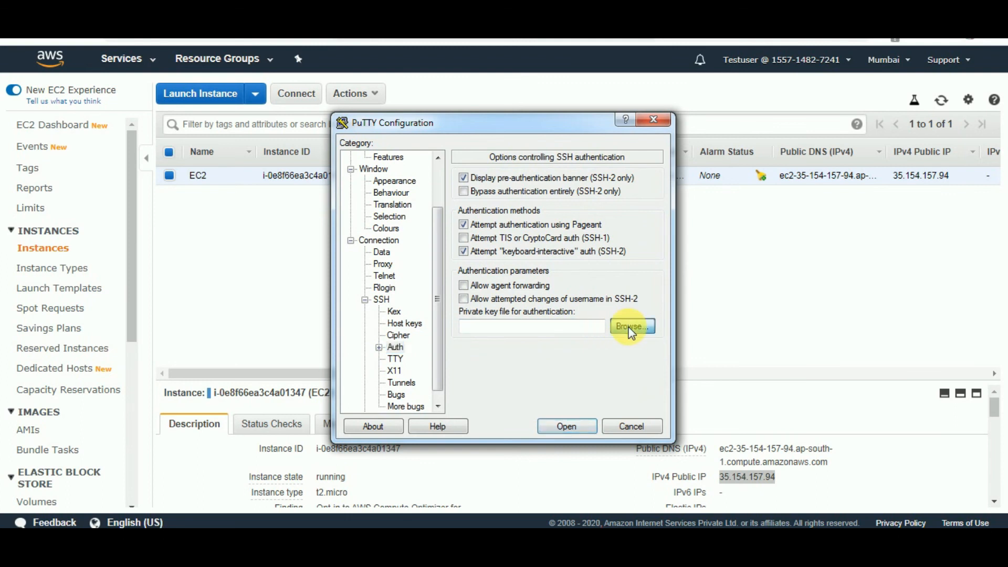
{"action": "left_click", "coordinate": [507, 277]}
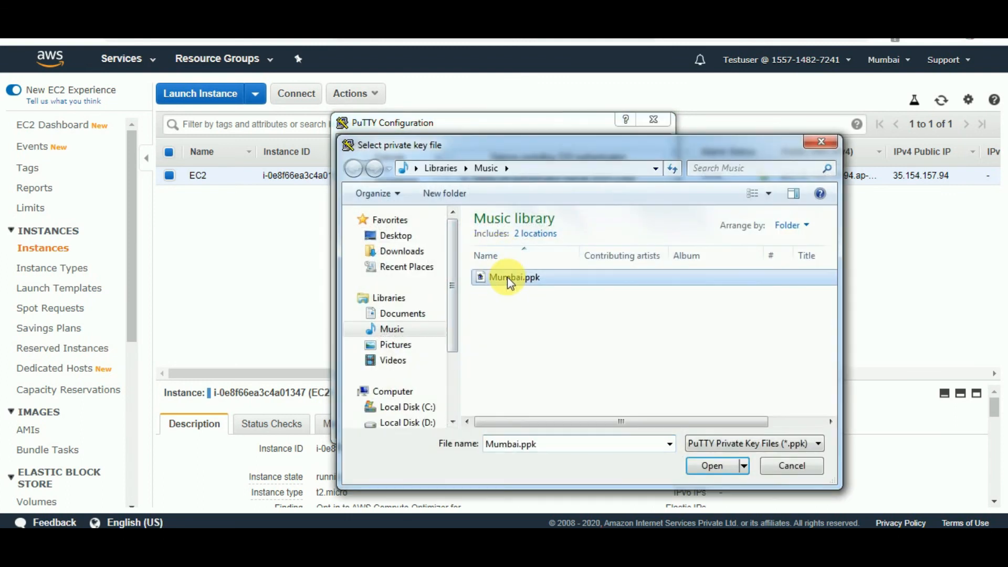
{"action": "left_click", "coordinate": [711, 466]}
Start the SSH session to the instance and log in as ec2-user.
{"action": "left_click", "coordinate": [566, 426]}
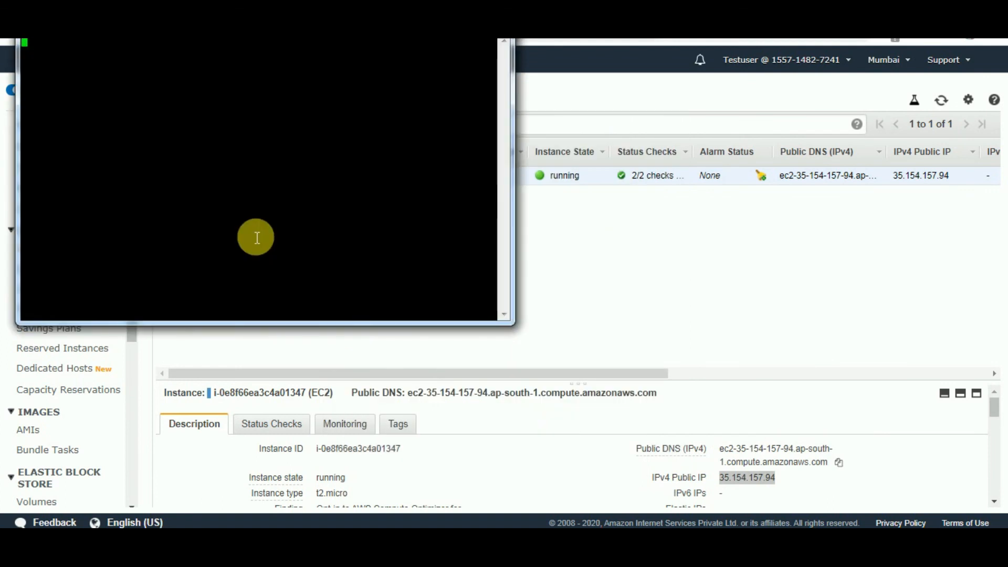
{"action": "type", "text": "ec"}
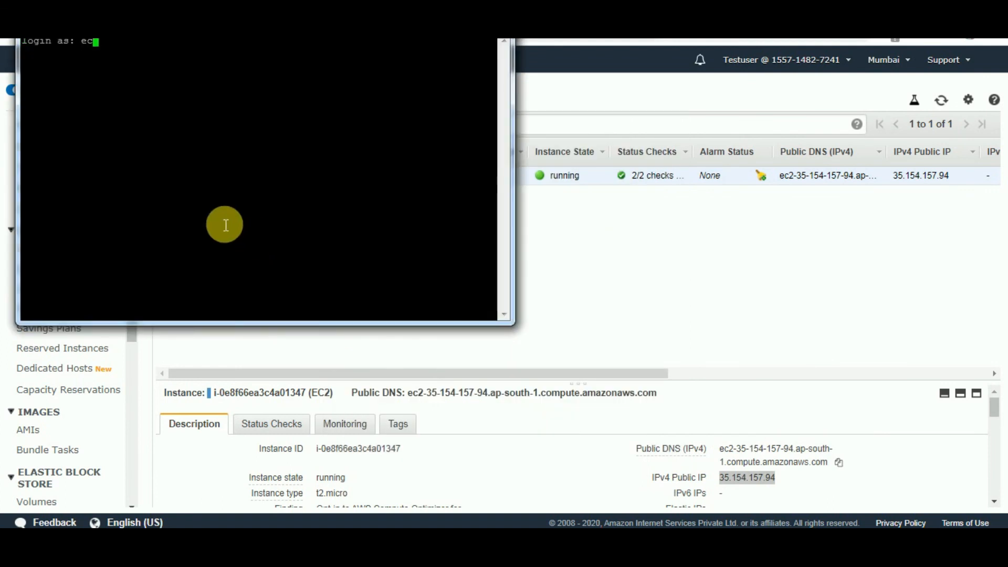
{"action": "type", "text": "2-user"}
{"action": "key", "text": "Return"}
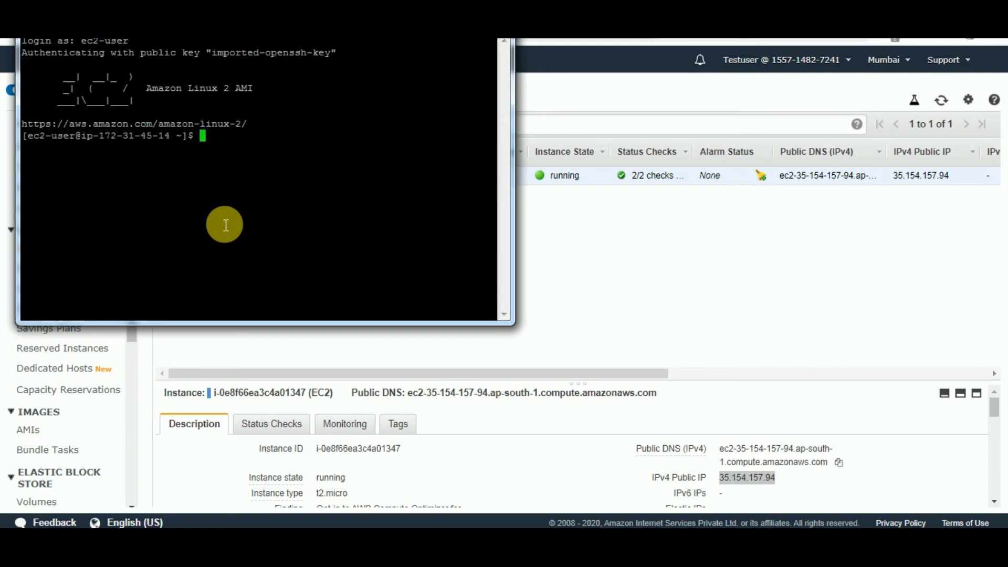